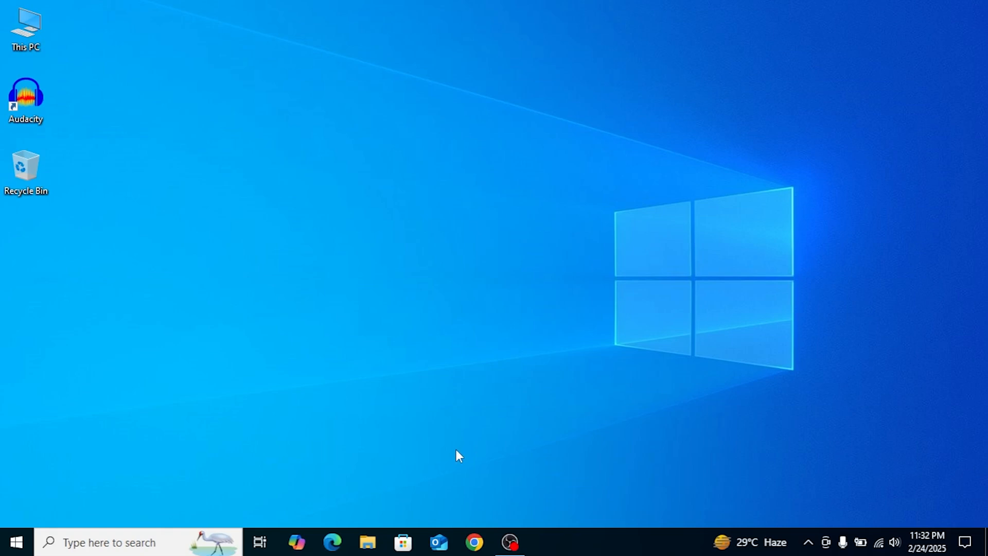
- Search Google for 'wise cl' in a new Chrome tab and open the WiseCleaner website
{"action": "left_click", "coordinate": [474, 542]}
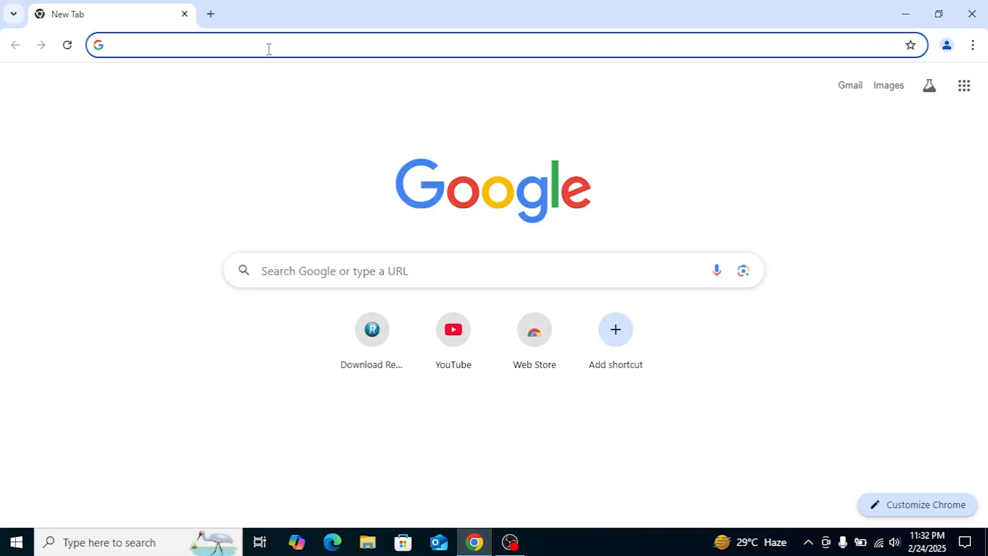
{"action": "type", "text": "wise cleaner"}
{"action": "key", "text": "Return"}
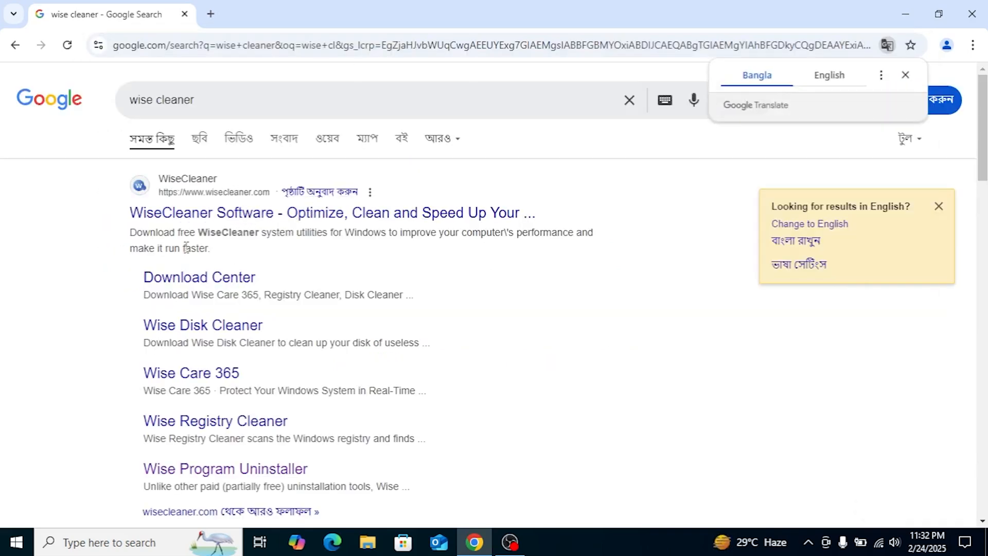
{"action": "left_click", "coordinate": [156, 214]}
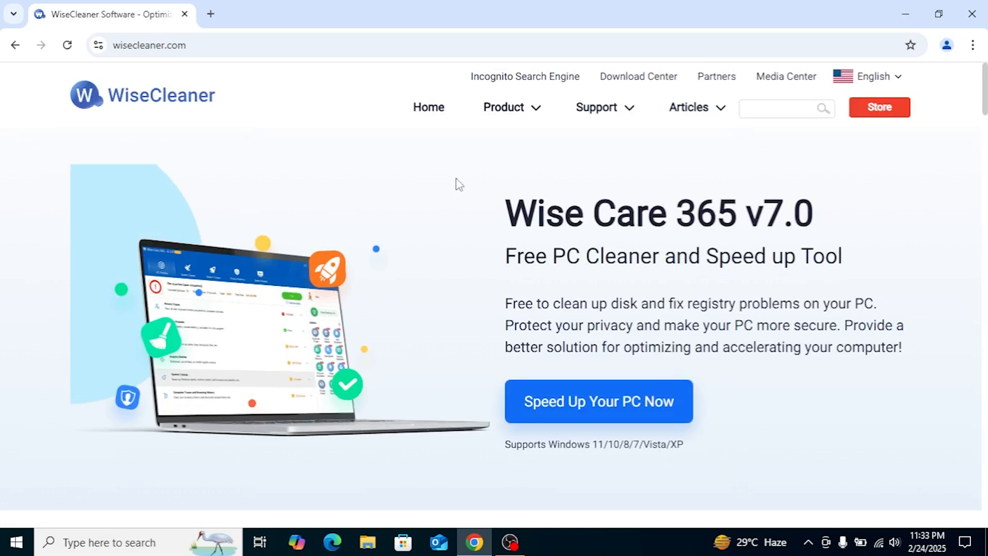
- Download the Wise Program Uninstaller installer from its product page and show recent downloads
{"action": "scroll", "coordinate": [695, 166], "scroll_direction": "down", "scroll_amount": 2}
{"action": "scroll", "coordinate": [696, 166], "scroll_direction": "down", "scroll_amount": 6}
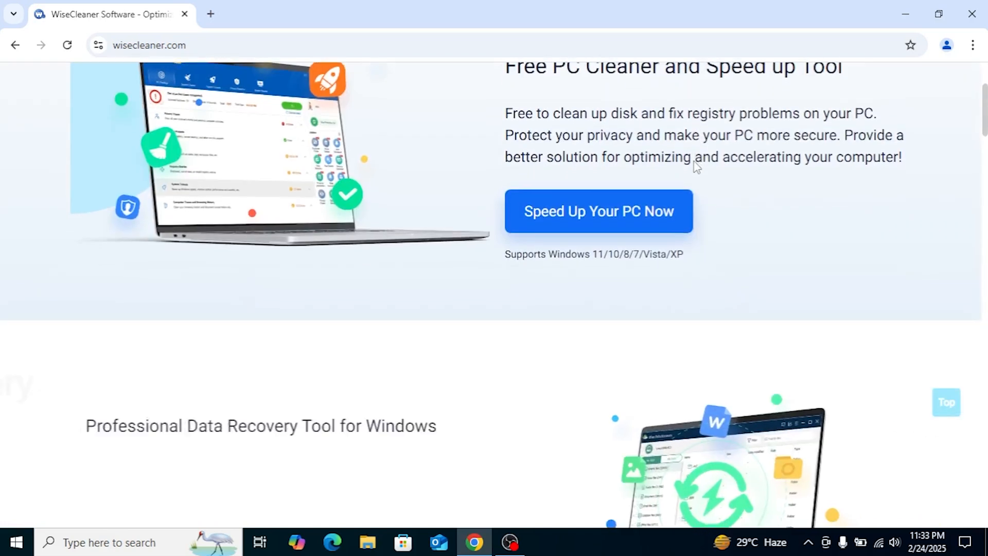
{"action": "scroll", "coordinate": [695, 164], "scroll_direction": "down", "scroll_amount": 3}
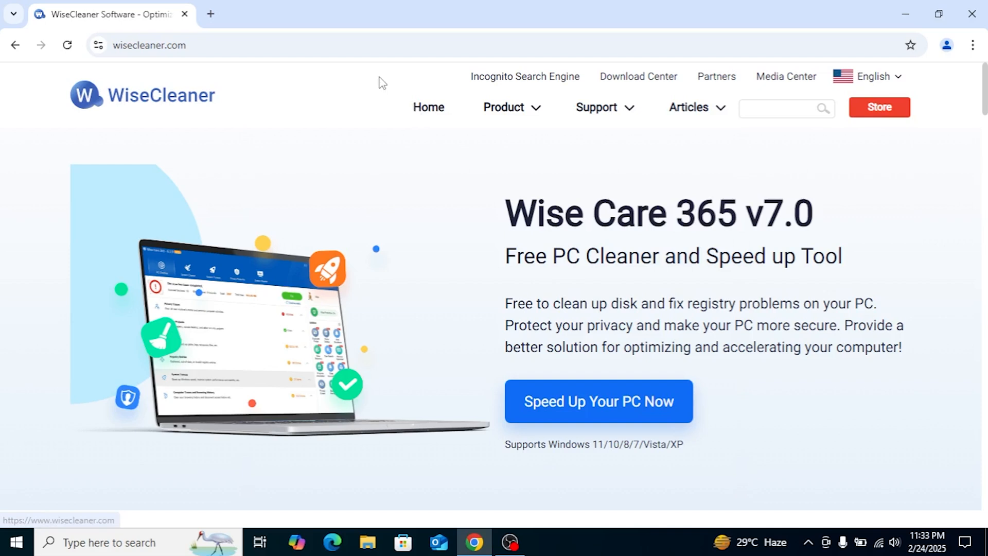
{"action": "mouse_move", "coordinate": [522, 113]}
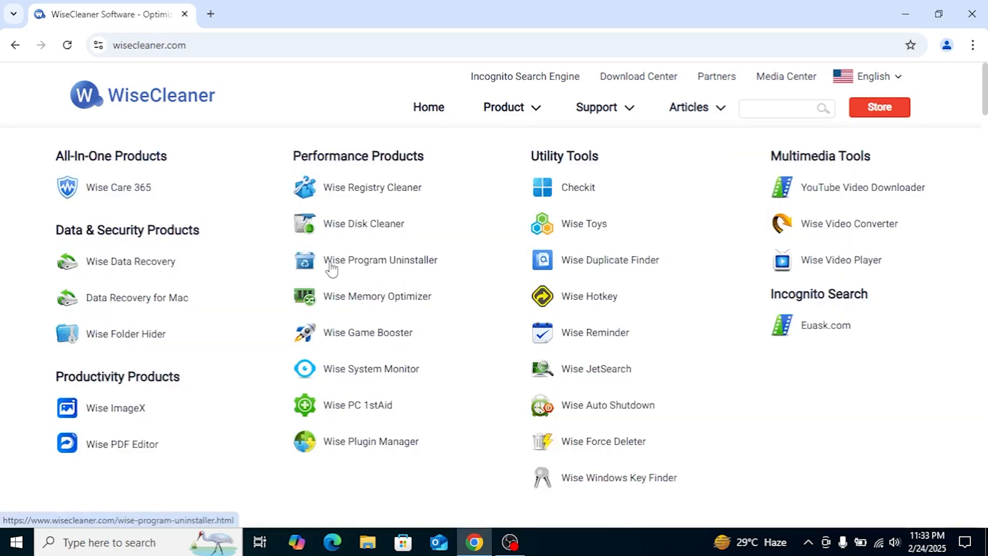
{"action": "left_click", "coordinate": [370, 262]}
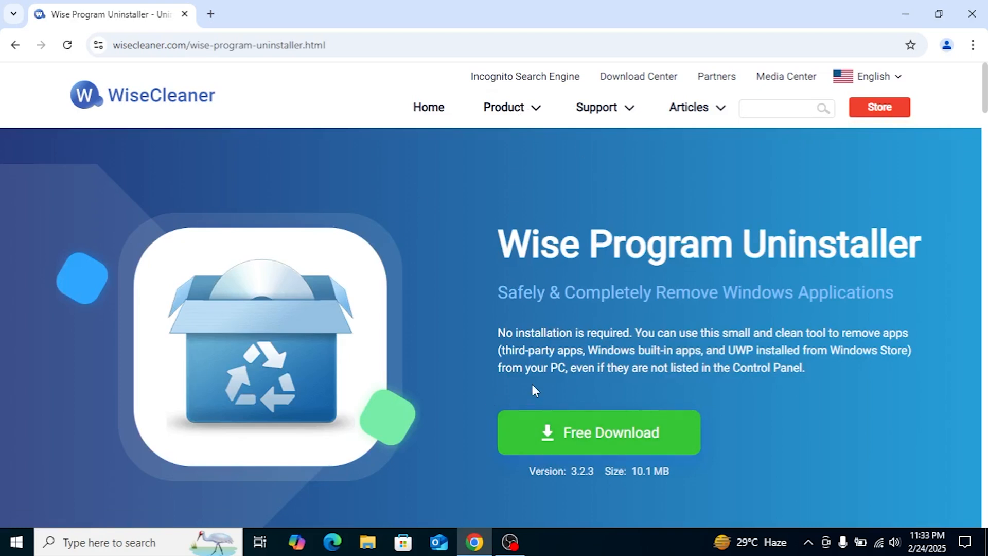
{"action": "scroll", "coordinate": [532, 385], "scroll_direction": "down", "scroll_amount": 2}
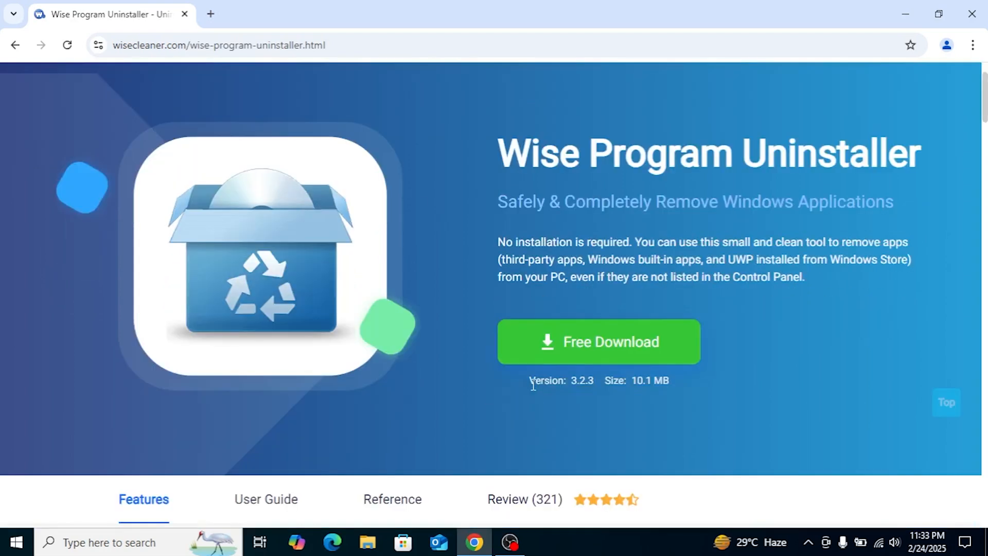
{"action": "left_click", "coordinate": [582, 367]}
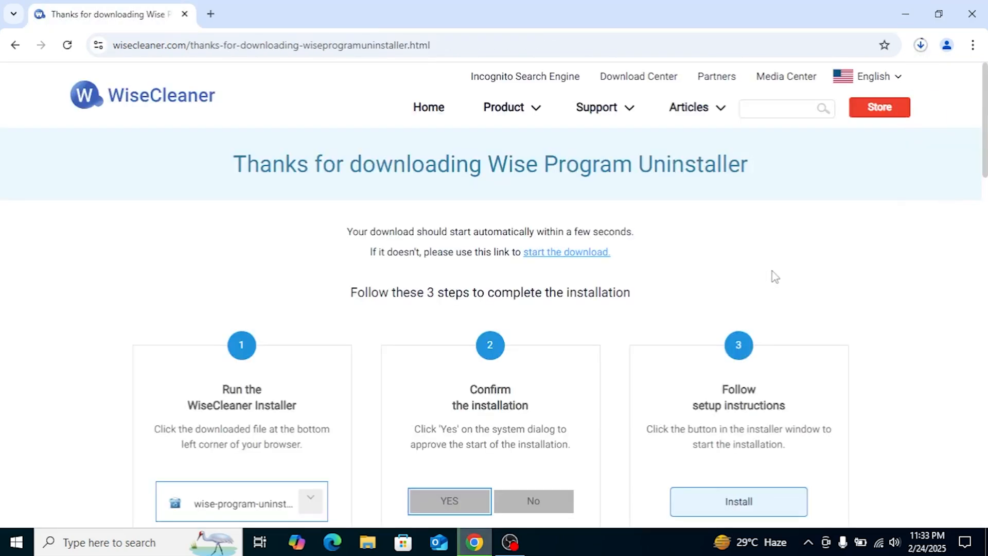
{"action": "left_click", "coordinate": [922, 47]}
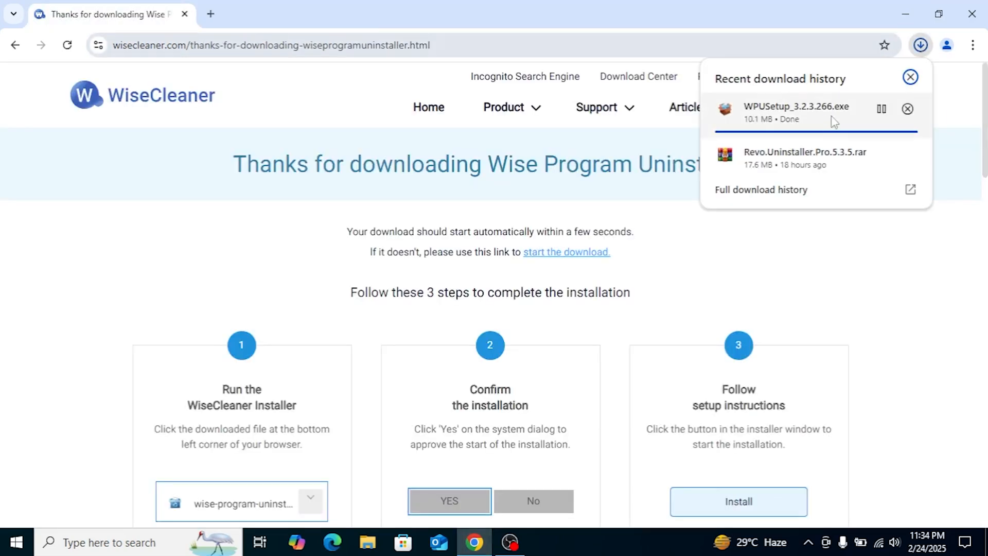
- Run WPUSetup_3.2.3.266.exe from the download history and finish setup to launch Wise Program Uninstaller
{"action": "left_click", "coordinate": [909, 190]}
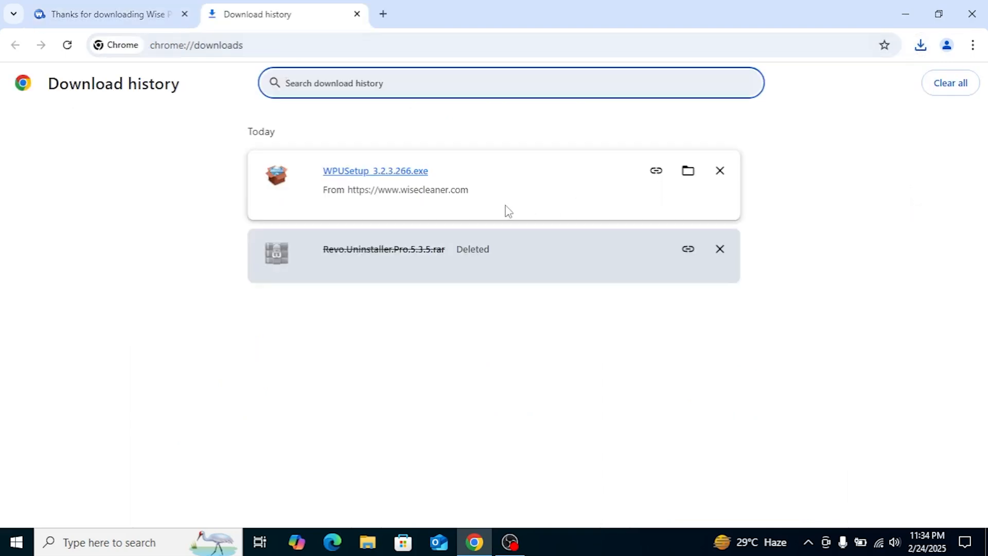
{"action": "left_click", "coordinate": [383, 174]}
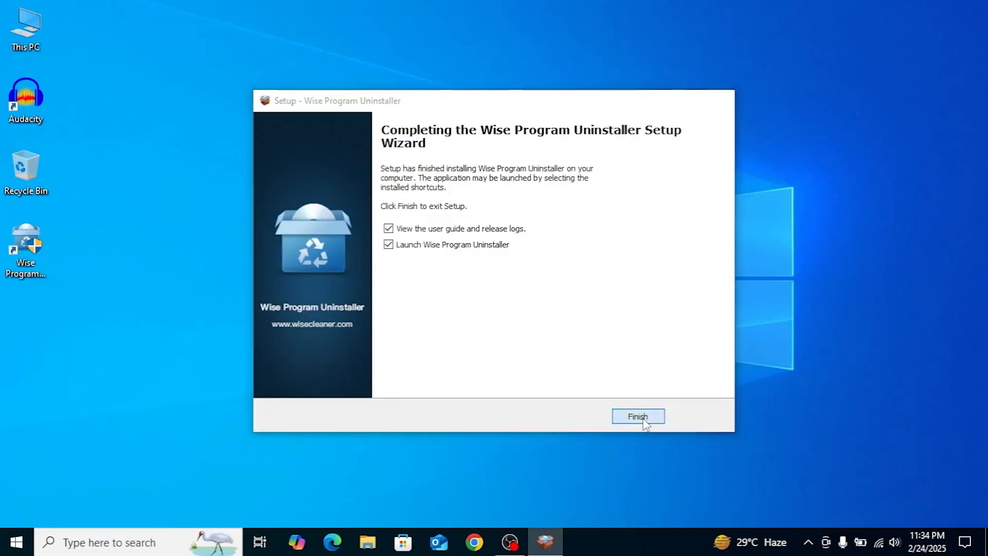
{"action": "left_click", "coordinate": [643, 416]}
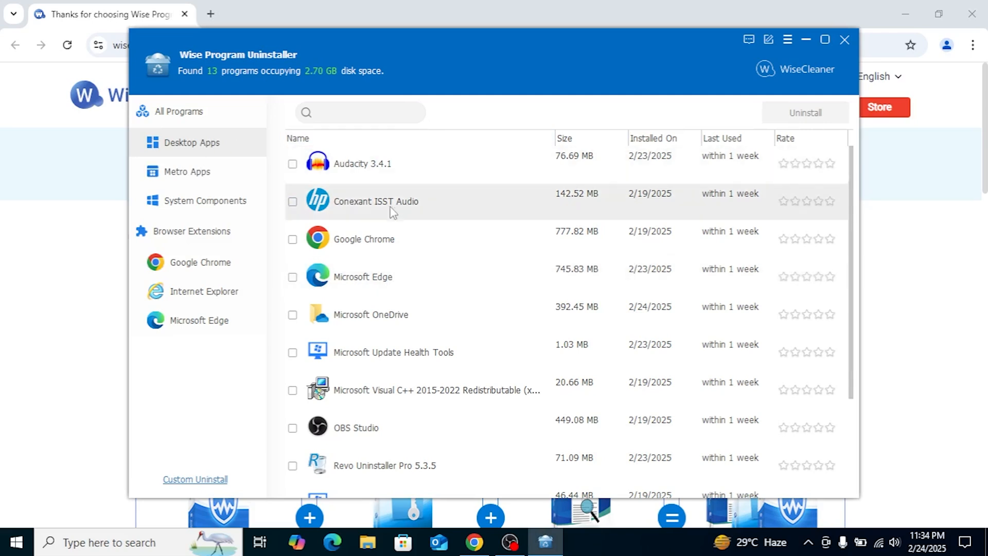
{"action": "scroll", "coordinate": [410, 374], "scroll_direction": "down", "scroll_amount": 3}
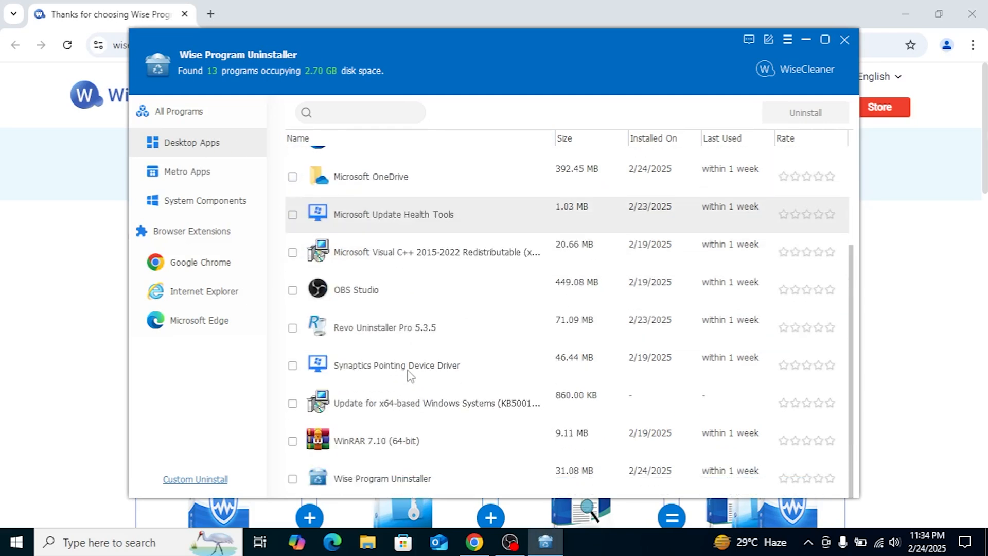
{"action": "scroll", "coordinate": [410, 375], "scroll_direction": "up", "scroll_amount": 3}
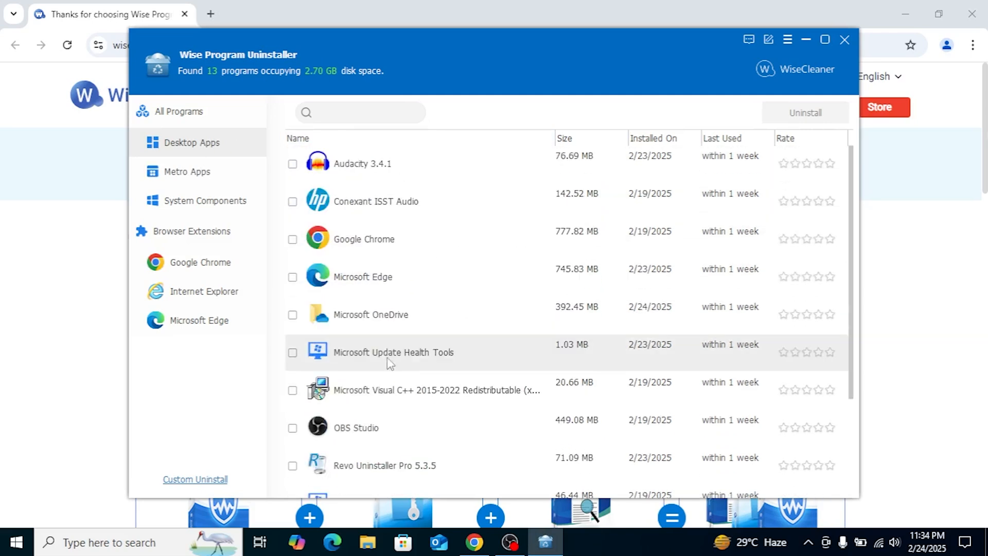
{"action": "left_click", "coordinate": [177, 175]}
{"action": "scroll", "coordinate": [489, 321], "scroll_direction": "down", "scroll_amount": 15}
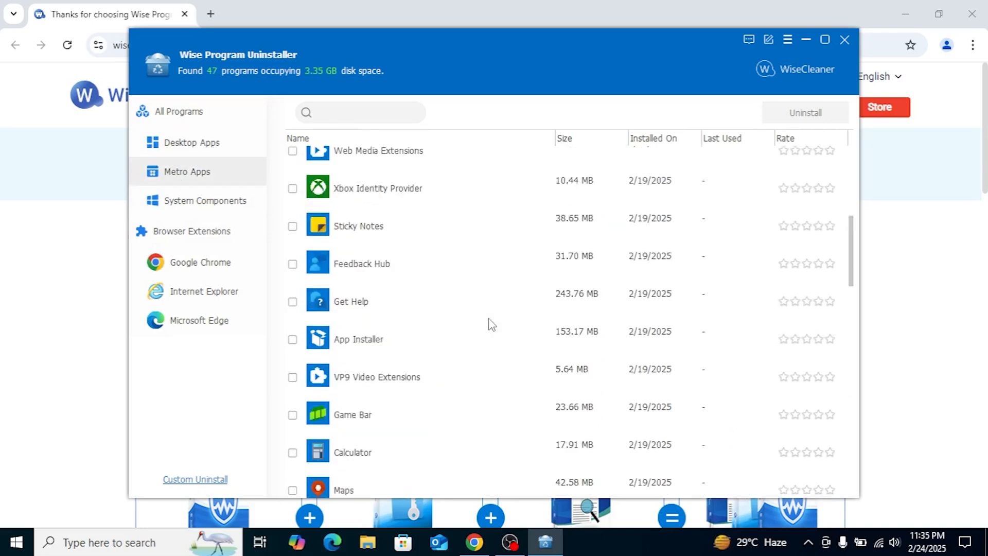
{"action": "scroll", "coordinate": [491, 324], "scroll_direction": "down", "scroll_amount": 5}
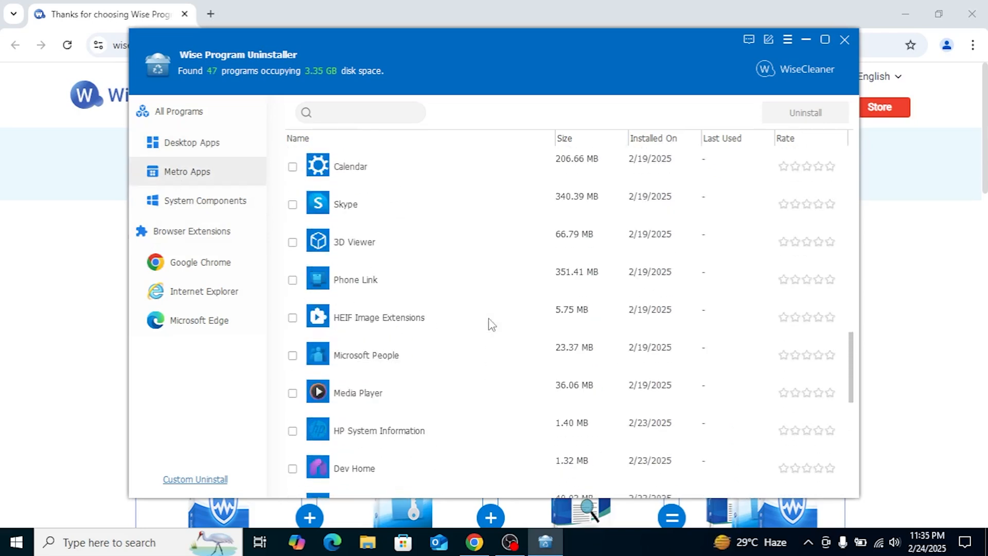
{"action": "scroll", "coordinate": [492, 325], "scroll_direction": "down", "scroll_amount": 6}
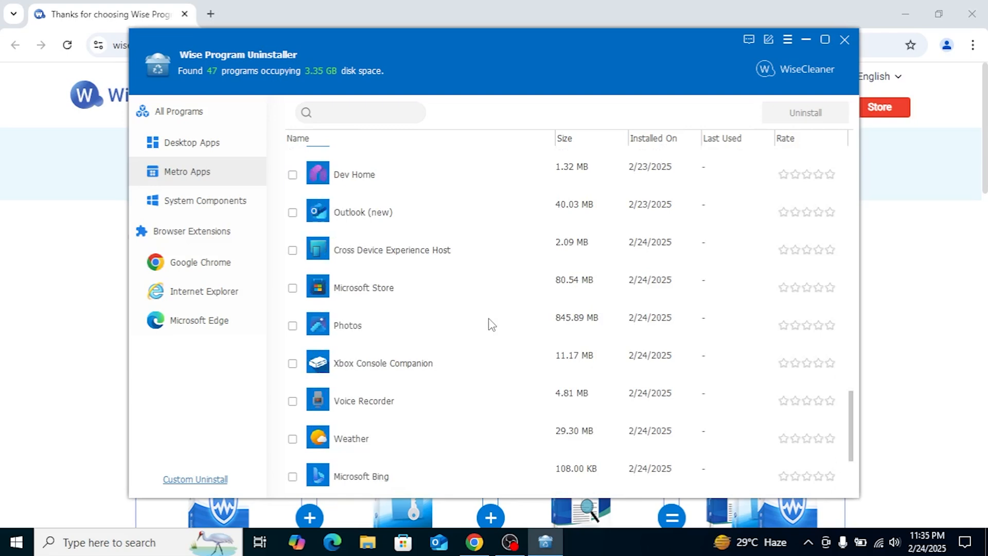
{"action": "scroll", "coordinate": [492, 324], "scroll_direction": "down", "scroll_amount": 4}
{"action": "scroll", "coordinate": [492, 324], "scroll_direction": "up", "scroll_amount": 13}
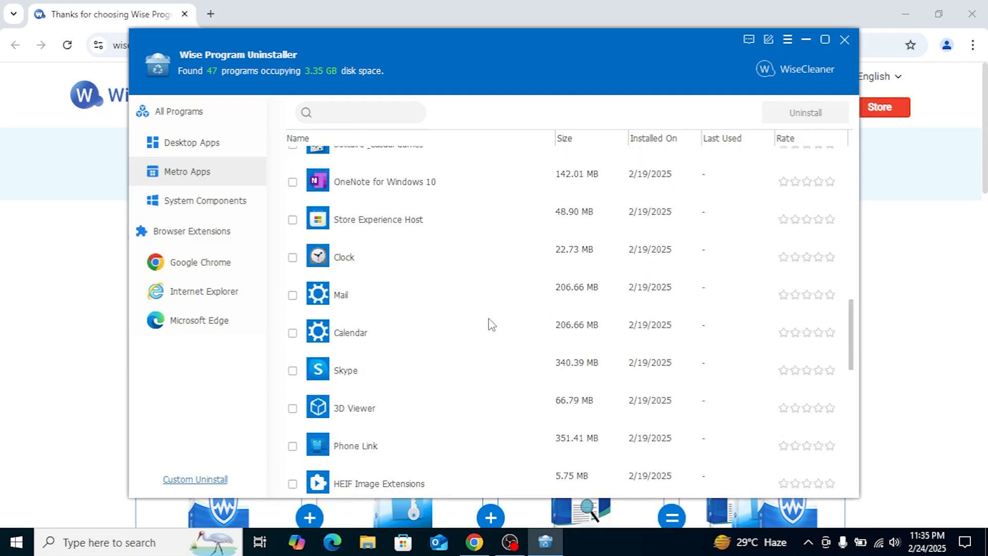
{"action": "left_click", "coordinate": [211, 202]}
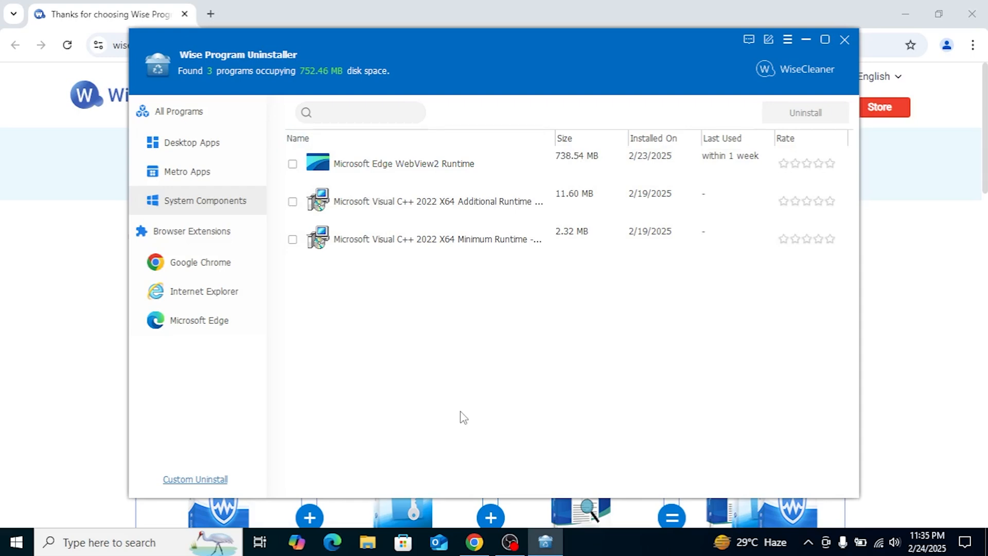
{"action": "left_click", "coordinate": [194, 151]}
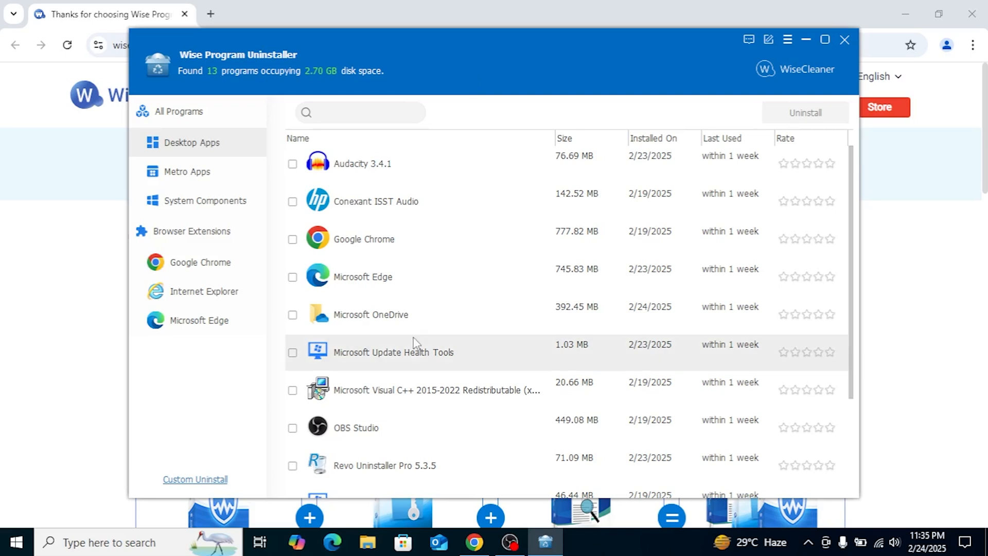
{"action": "scroll", "coordinate": [416, 342], "scroll_direction": "down", "scroll_amount": 3}
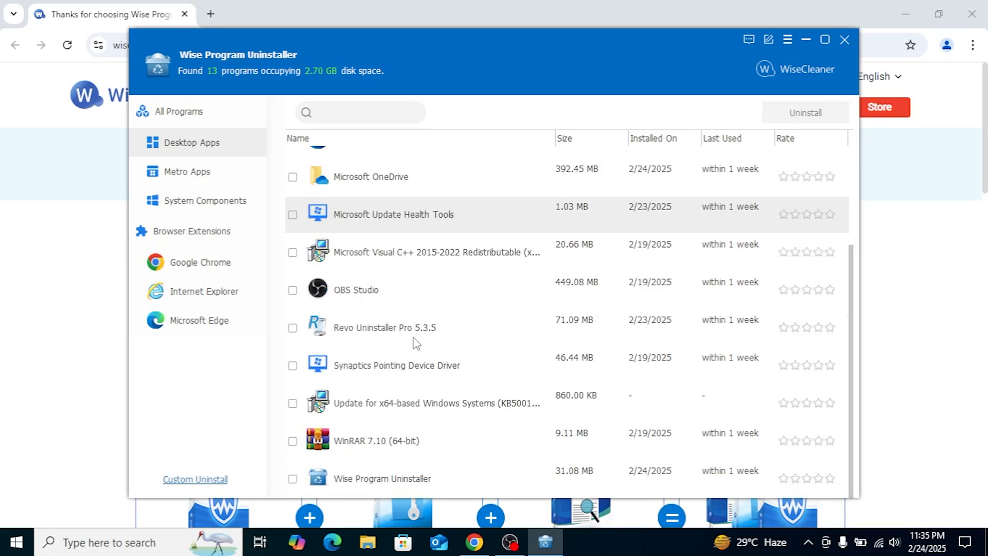
{"action": "scroll", "coordinate": [416, 342], "scroll_direction": "up", "scroll_amount": 4}
- Safe-uninstall Audacity 3.4.1 and remove all its leftover files and registry entries
{"action": "left_click", "coordinate": [446, 165]}
{"action": "left_click", "coordinate": [446, 165]}
{"action": "left_click", "coordinate": [446, 165]}
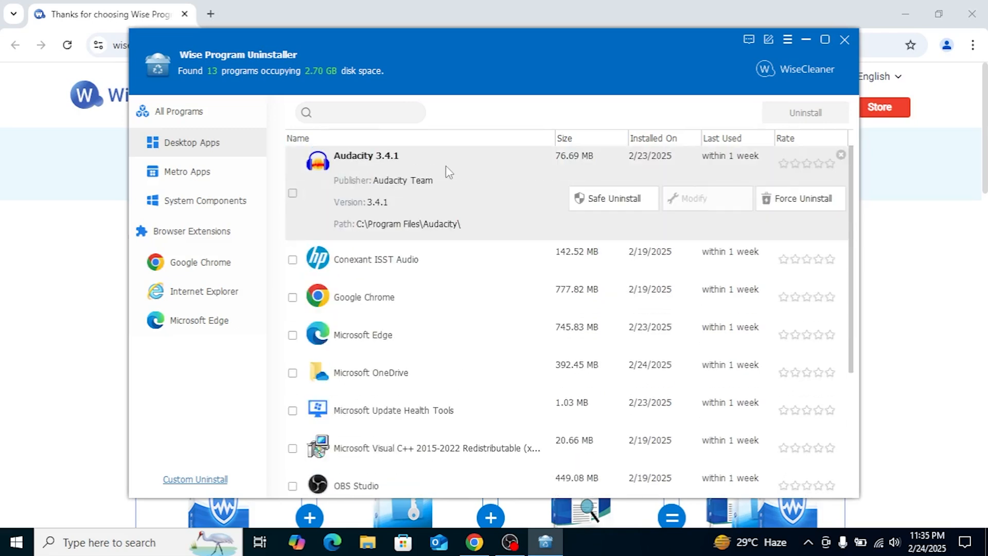
{"action": "left_click", "coordinate": [609, 199]}
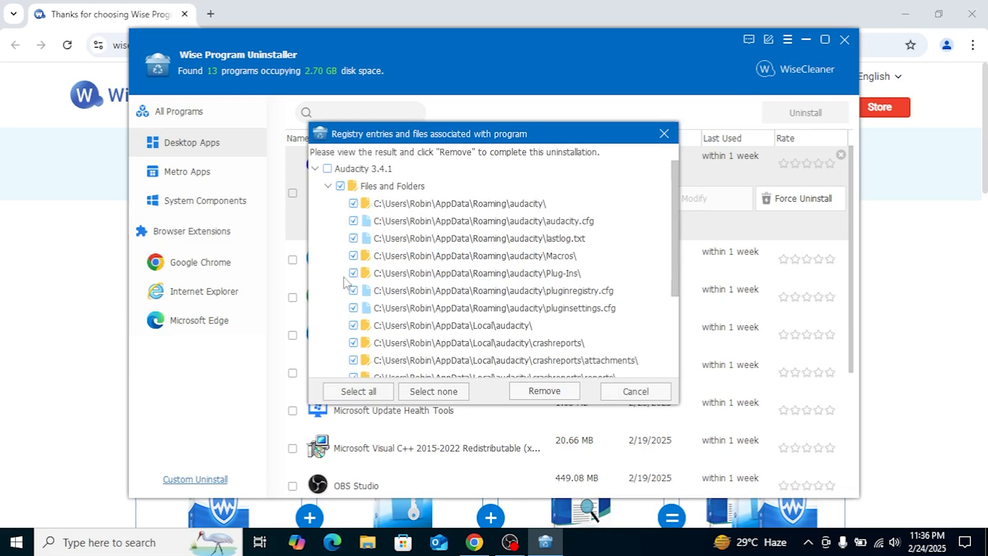
{"action": "scroll", "coordinate": [466, 294], "scroll_direction": "down", "scroll_amount": 3}
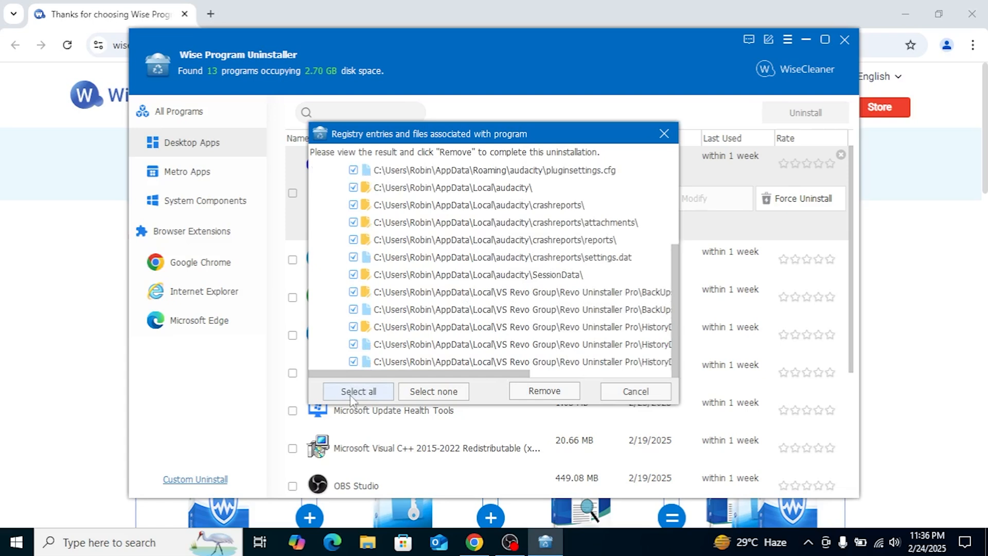
{"action": "left_click", "coordinate": [553, 389]}
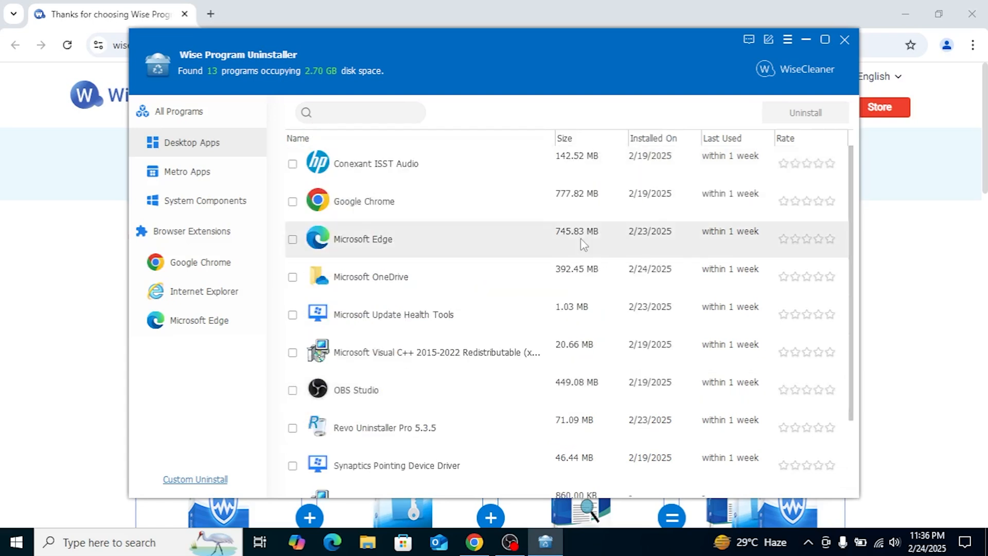
- Force-uninstall Google Chrome, remove its leftovers, and dismiss the four registry entries that failed deletion
{"action": "left_click", "coordinate": [455, 204]}
{"action": "left_click", "coordinate": [455, 204]}
{"action": "left_click", "coordinate": [455, 204]}
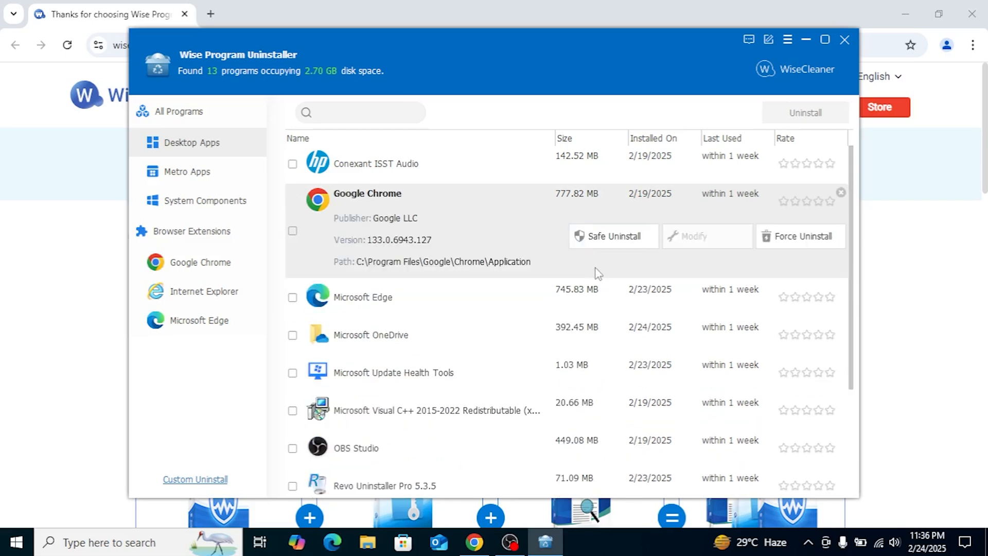
{"action": "left_click", "coordinate": [805, 240]}
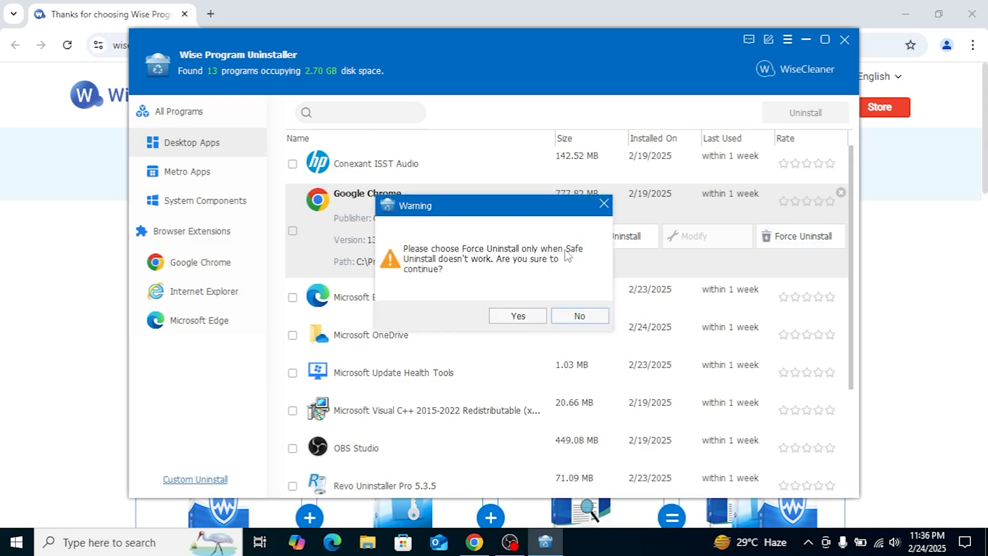
{"action": "left_click", "coordinate": [517, 316]}
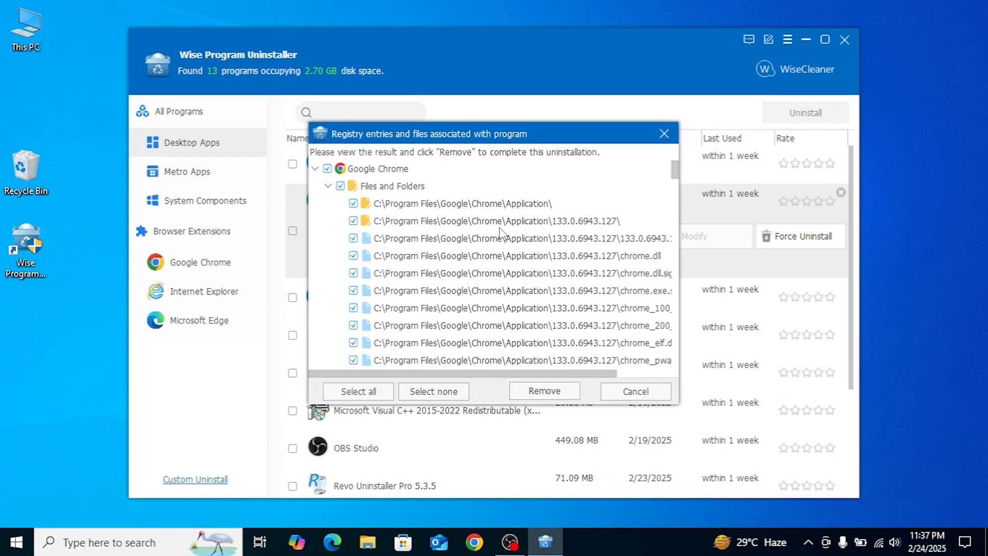
{"action": "left_click", "coordinate": [545, 392]}
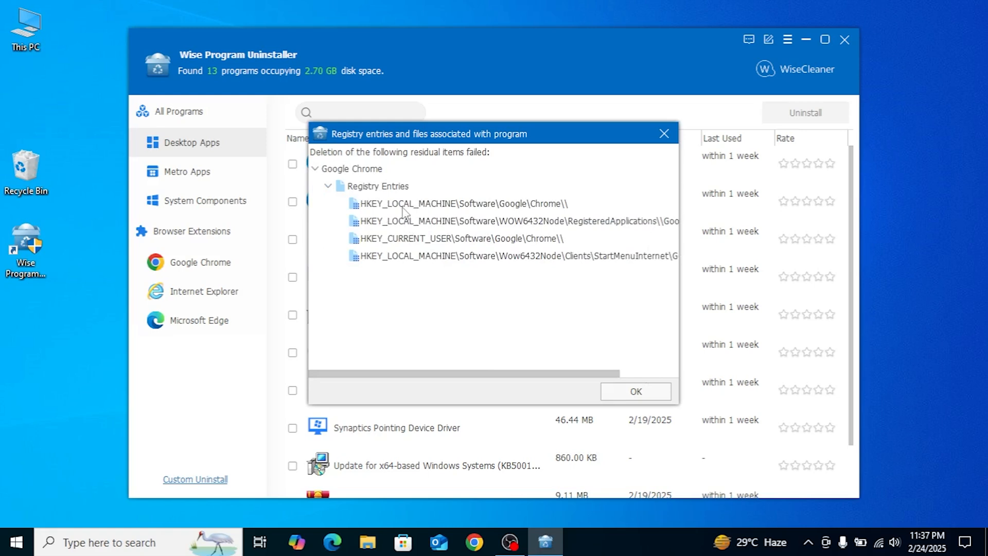
{"action": "left_click", "coordinate": [612, 391]}
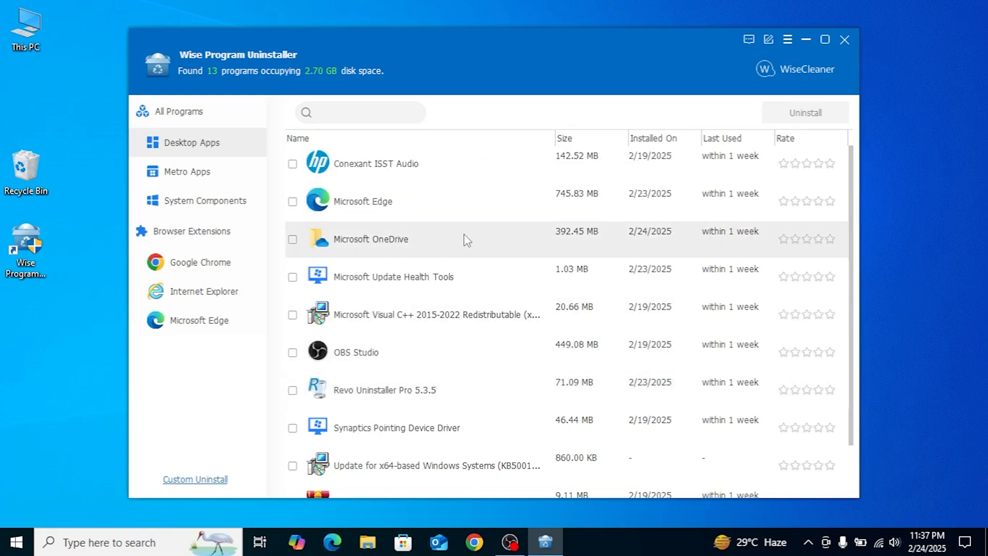
- Force-uninstall Microsoft OneDrive and remove its leftover files and registry entries
{"action": "left_click", "coordinate": [563, 248]}
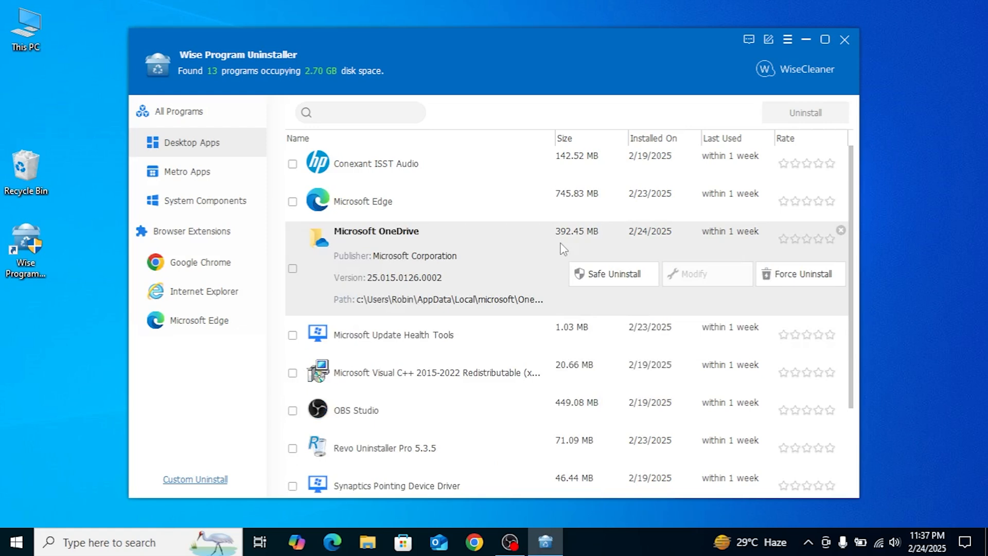
{"action": "left_click", "coordinate": [815, 276]}
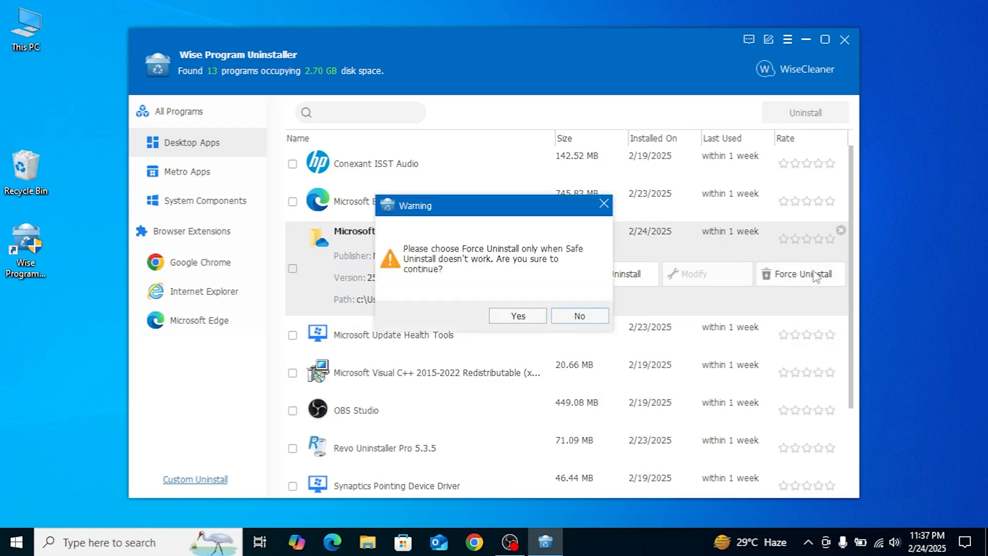
{"action": "left_click", "coordinate": [519, 317]}
{"action": "left_click", "coordinate": [544, 391]}
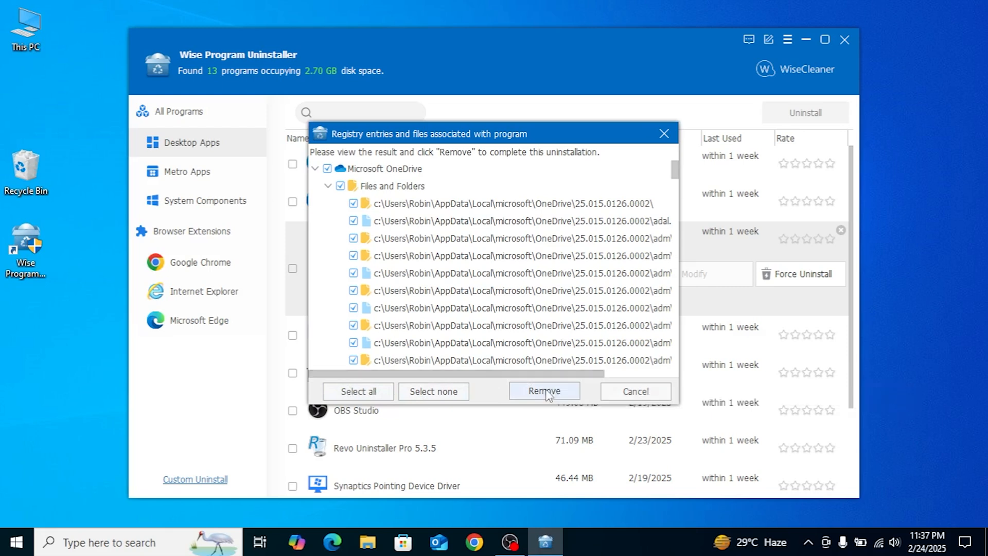
- Check the still-running OneDrive tray app, then dismiss the list of OneDrive leftovers that failed deletion
{"action": "mouse_move", "coordinate": [674, 186]}
{"action": "left_mouse_down"}
{"action": "mouse_move", "coordinate": [685, 357]}
{"action": "mouse_move", "coordinate": [678, 178]}
{"action": "left_mouse_up"}
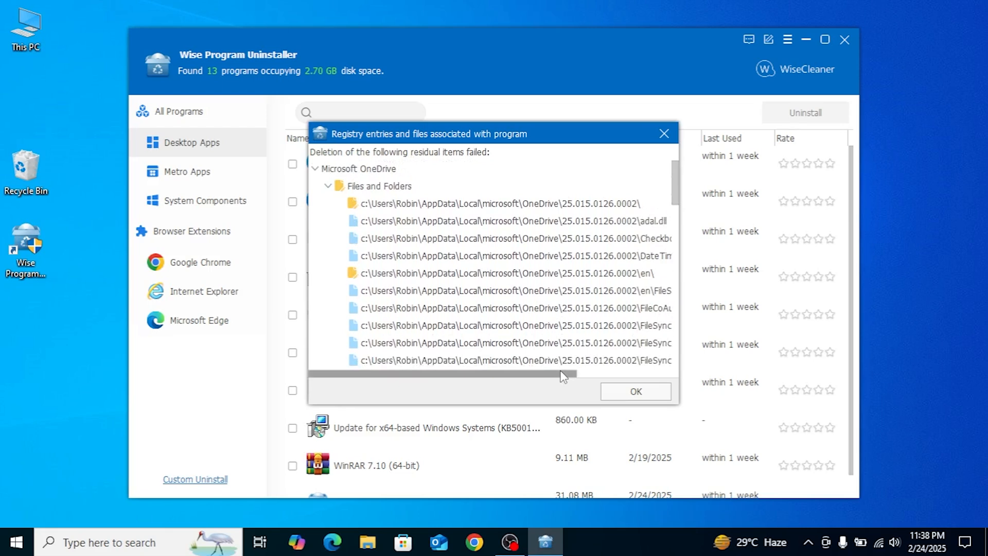
{"action": "left_click", "coordinate": [811, 541]}
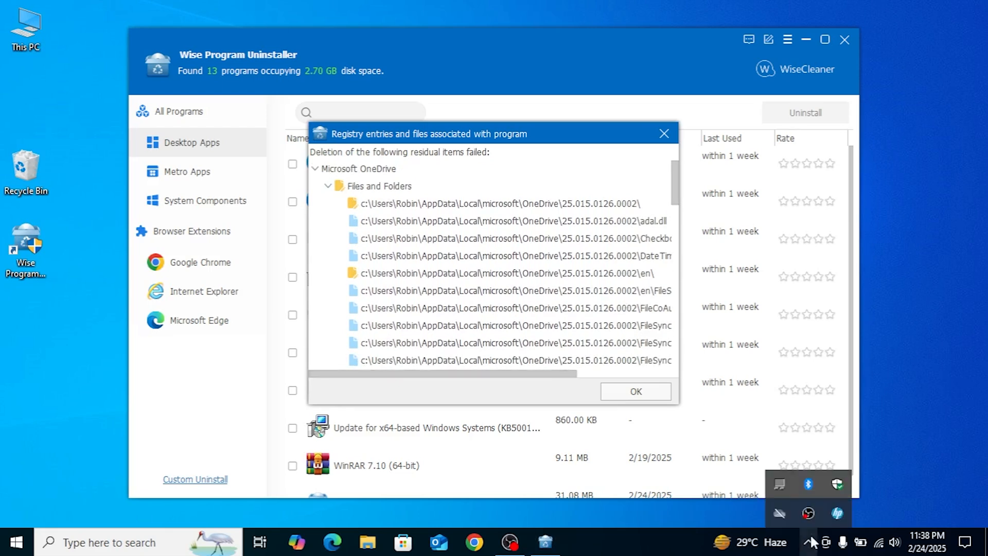
{"action": "left_click", "coordinate": [775, 516]}
{"action": "right_click", "coordinate": [809, 513]}
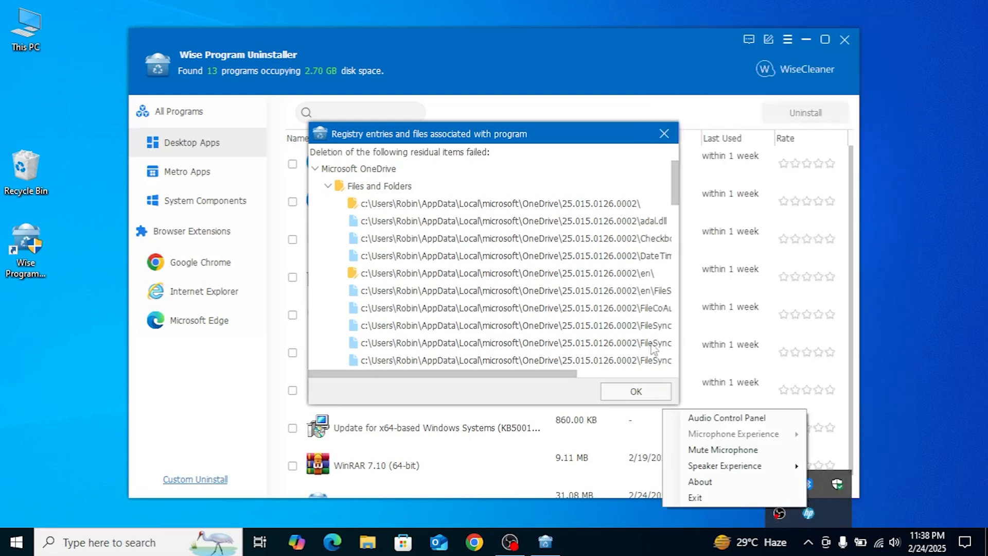
{"action": "left_click", "coordinate": [549, 397]}
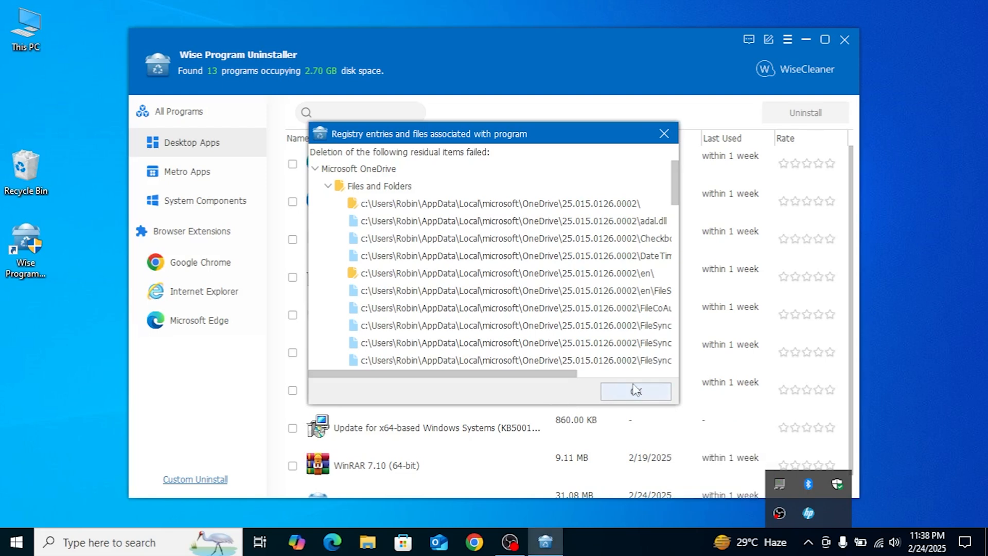
{"action": "scroll", "coordinate": [418, 332], "scroll_direction": "right", "scroll_amount": 3}
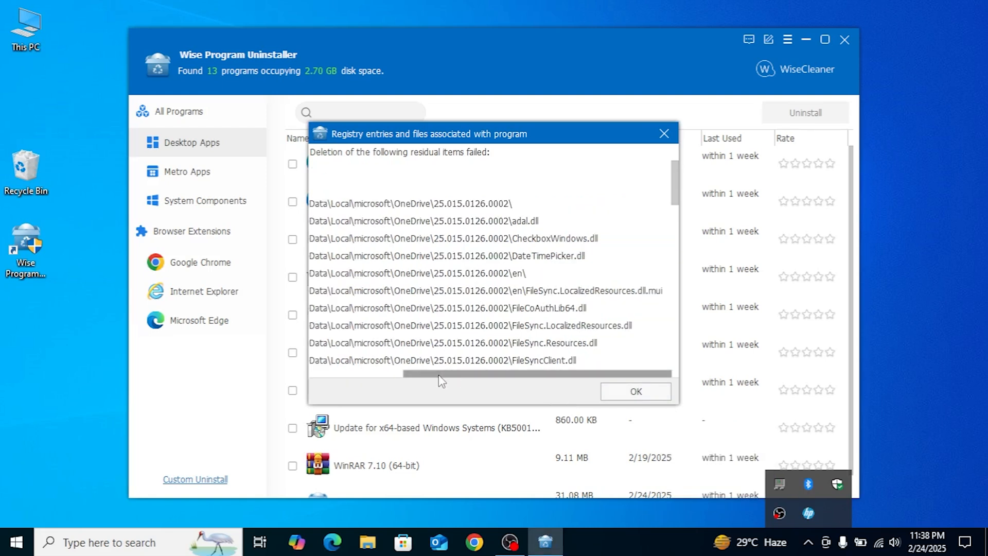
{"action": "scroll", "coordinate": [453, 381], "scroll_direction": "left", "scroll_amount": 3}
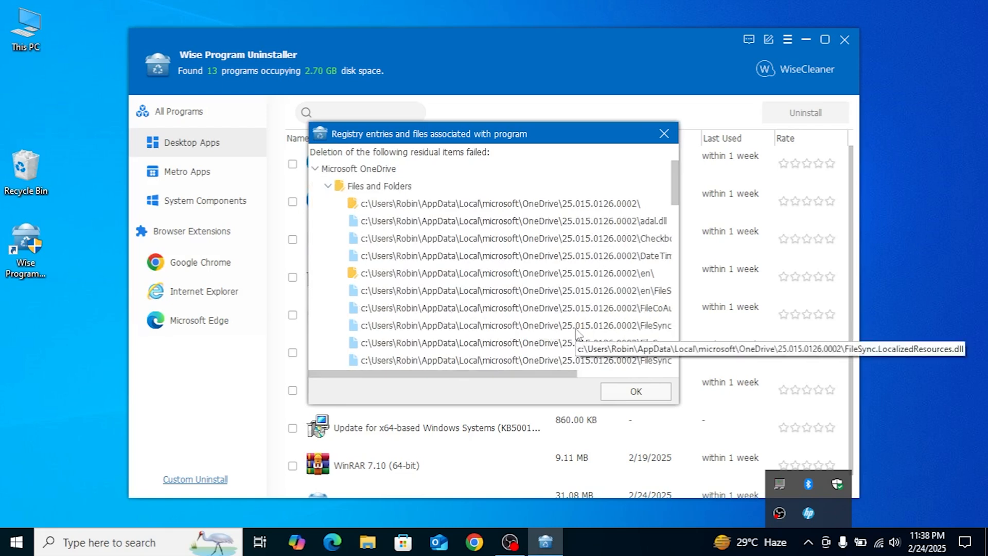
{"action": "left_click", "coordinate": [634, 392]}
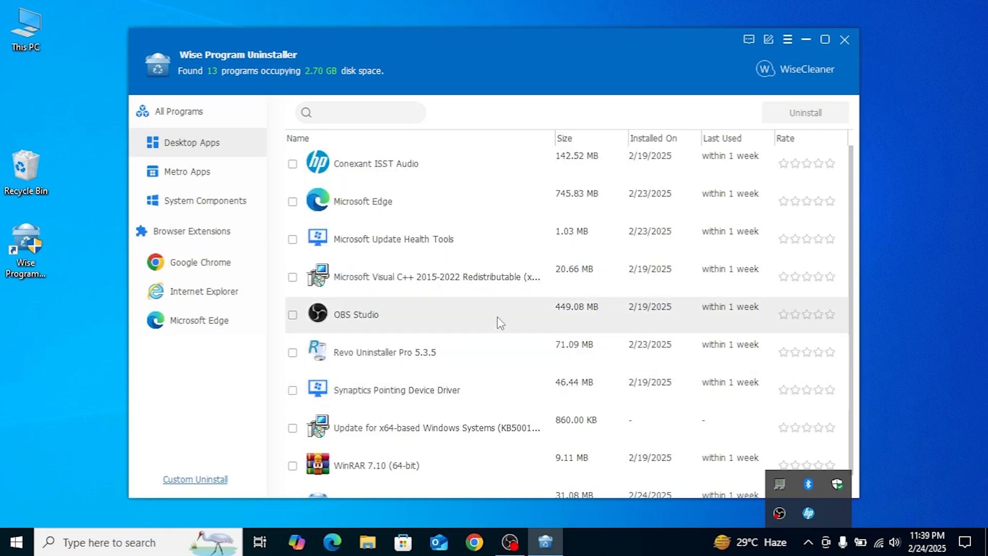
- Close Wise Program Uninstaller, answering 'Not interested' to the feedback survey
{"action": "scroll", "coordinate": [497, 316], "scroll_direction": "down", "scroll_amount": 1}
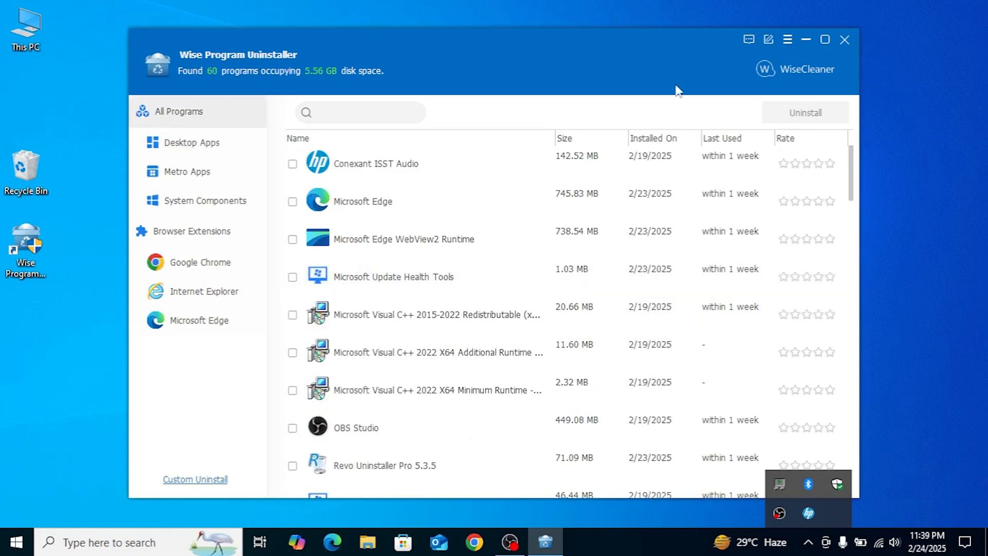
{"action": "left_click", "coordinate": [845, 39]}
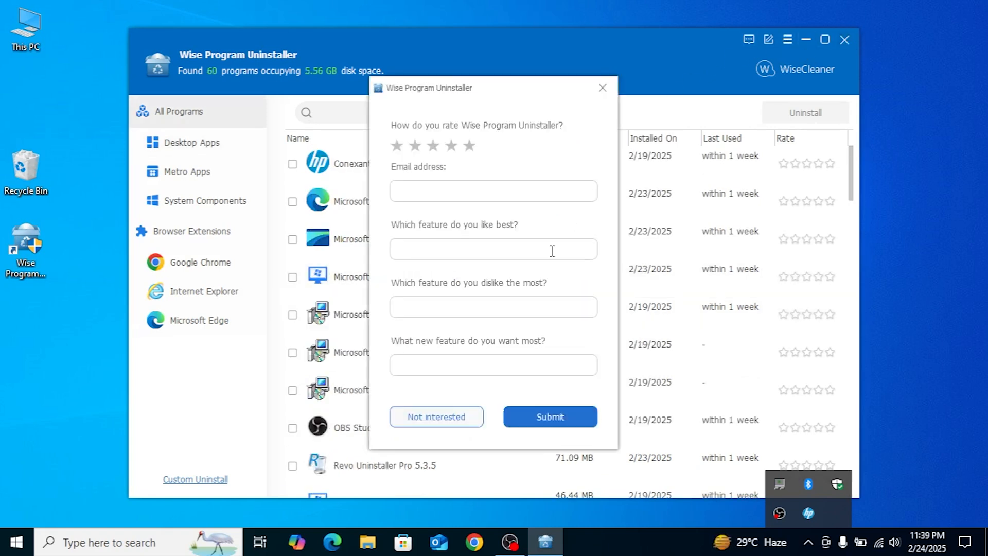
{"action": "left_click", "coordinate": [445, 419]}
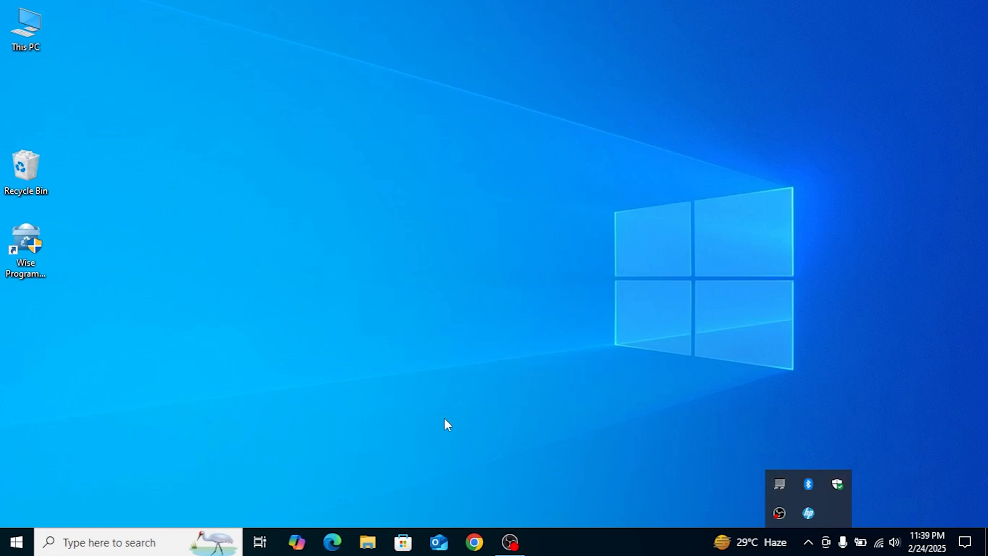
- Empty the Recycle Bin, permanently deleting its 3,394 items
{"action": "right_click", "coordinate": [27, 172]}
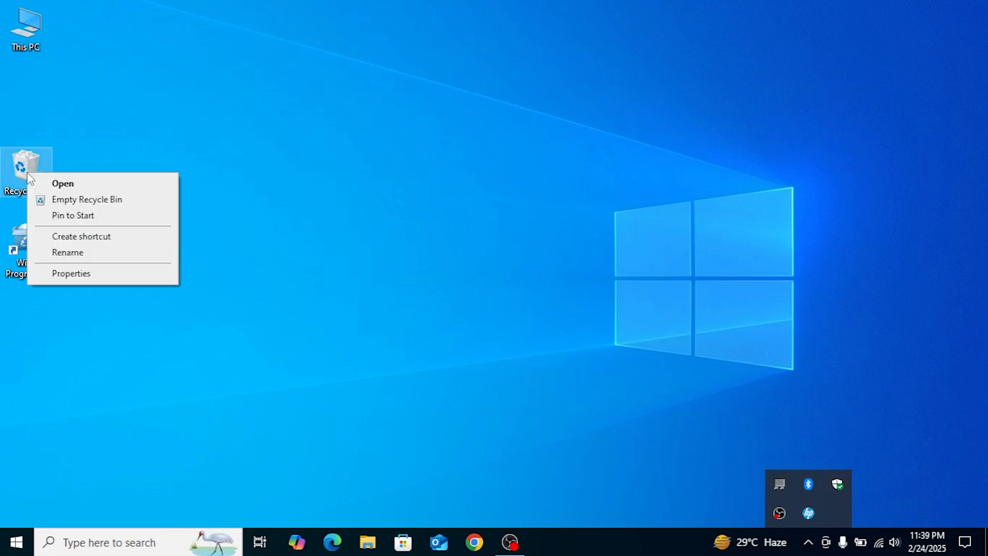
{"action": "left_click", "coordinate": [95, 198]}
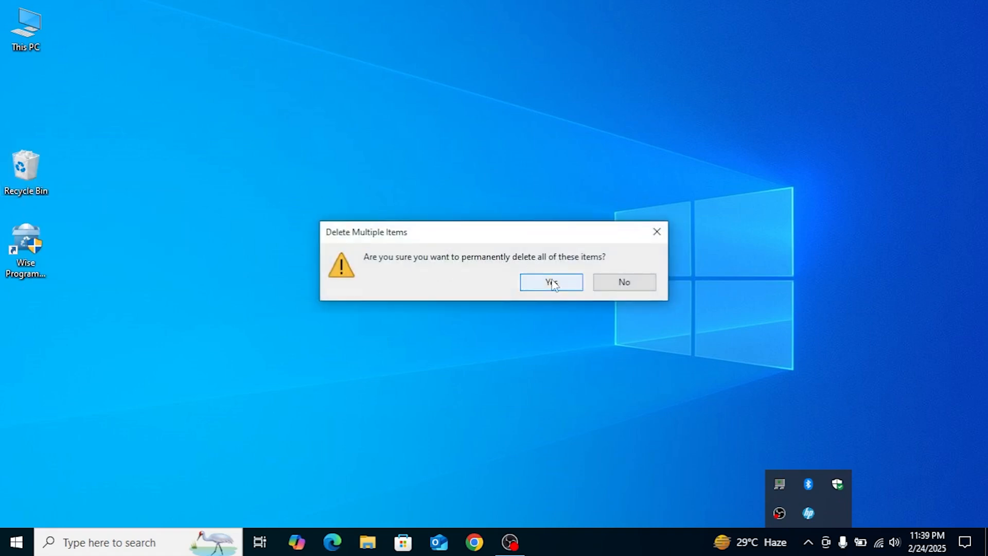
{"action": "left_click", "coordinate": [555, 282]}
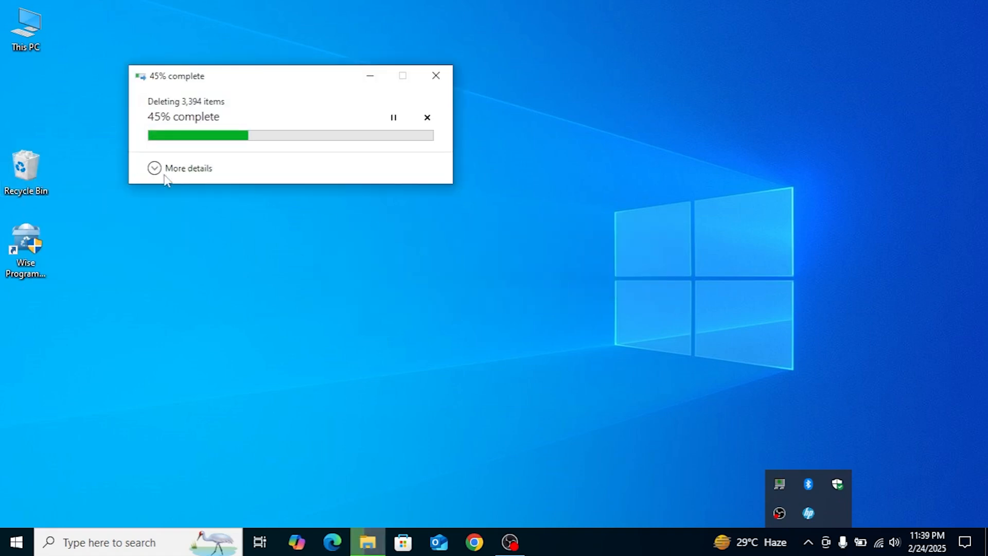
{"action": "left_click", "coordinate": [156, 168]}
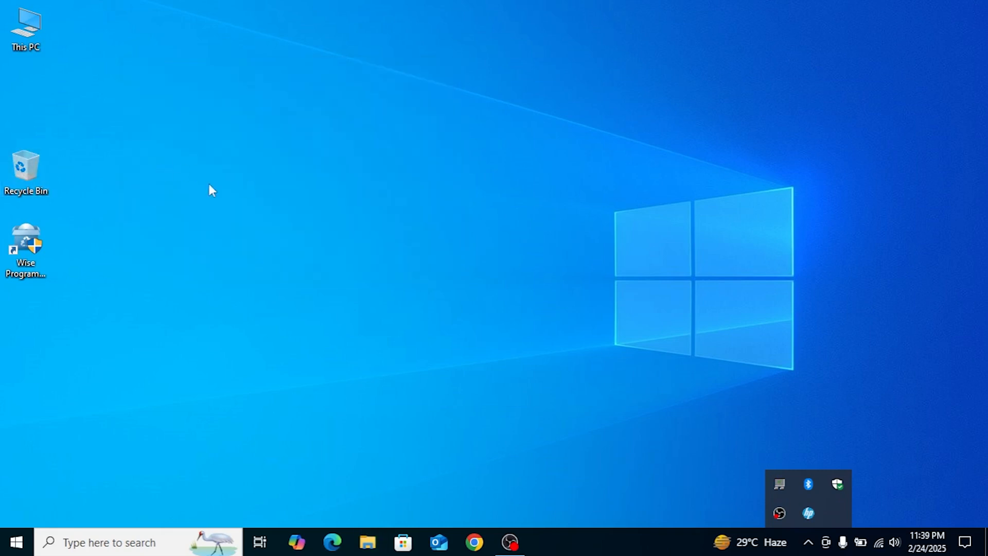
- Open and close This PC, then drag the Wise Program Uninstaller desktop shortcut into the Recycle Bin
{"action": "double_click", "coordinate": [13, 11]}
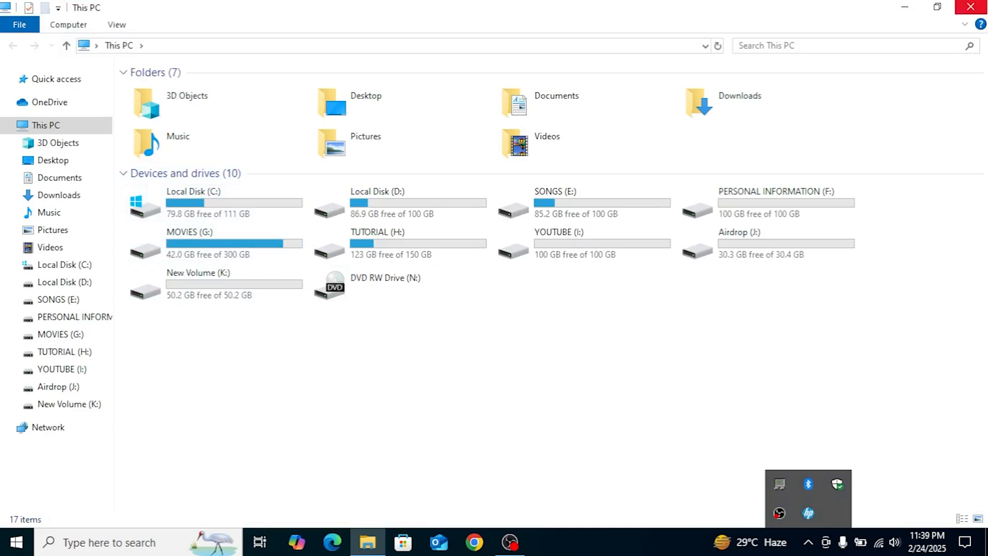
{"action": "left_click", "coordinate": [971, 6]}
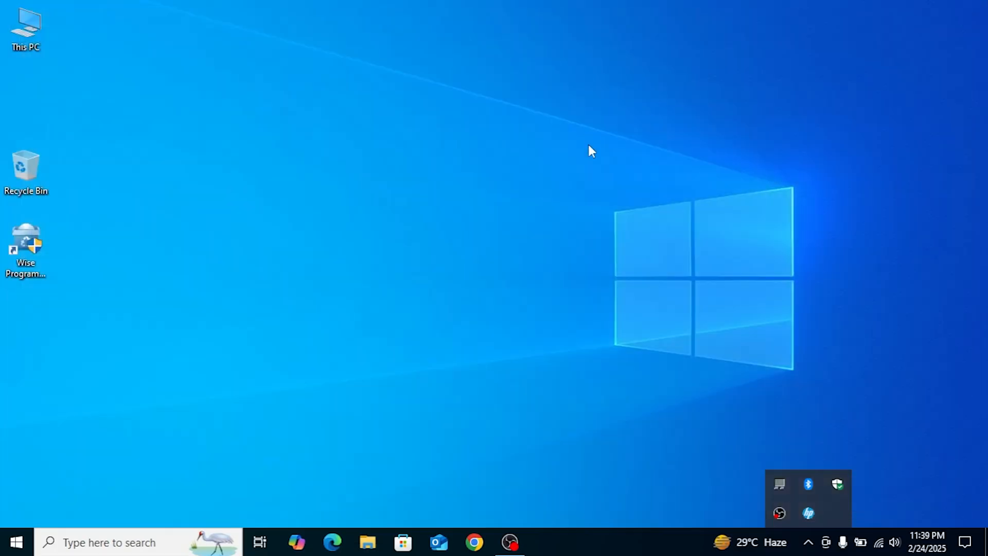
{"action": "left_click_drag", "start_coordinate": [18, 252], "coordinate": [37, 163]}
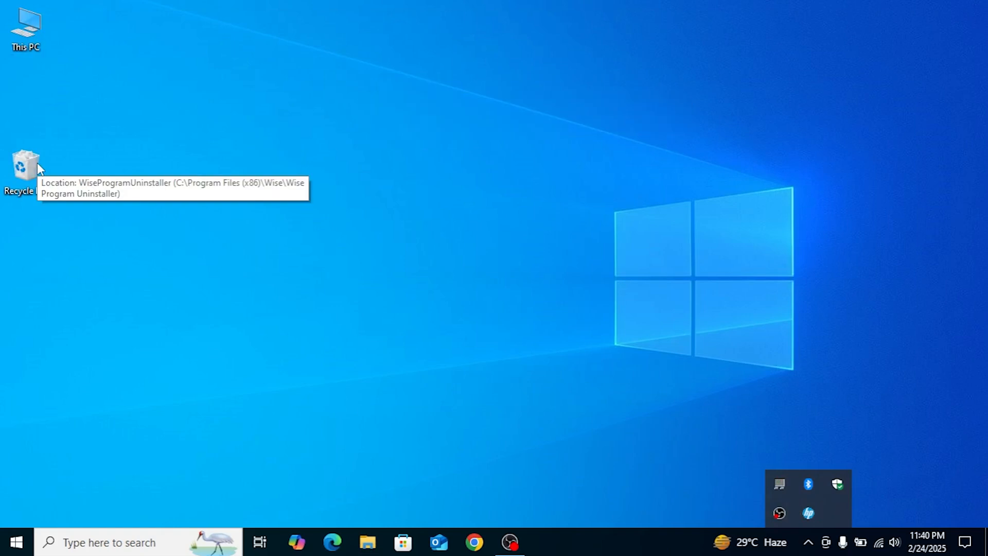